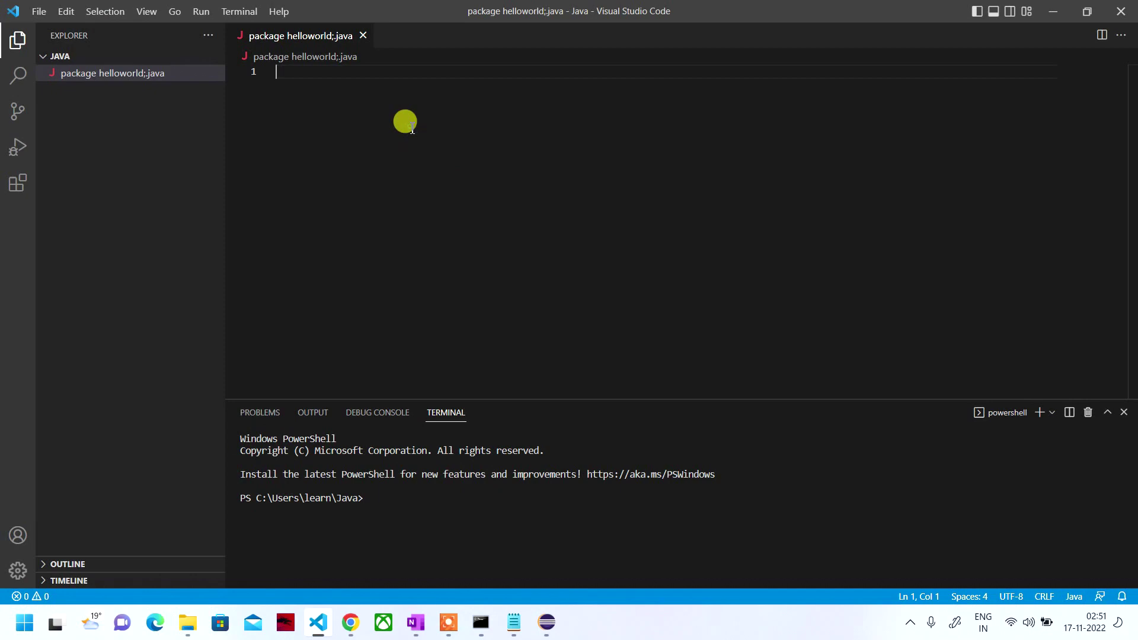
Undo an accidental path paste in the empty Java file and switch to Eclipse
text("C:\Users\learn\Documents\Java\hello.java")
key(ctrl+z)
key(alt+Tab)
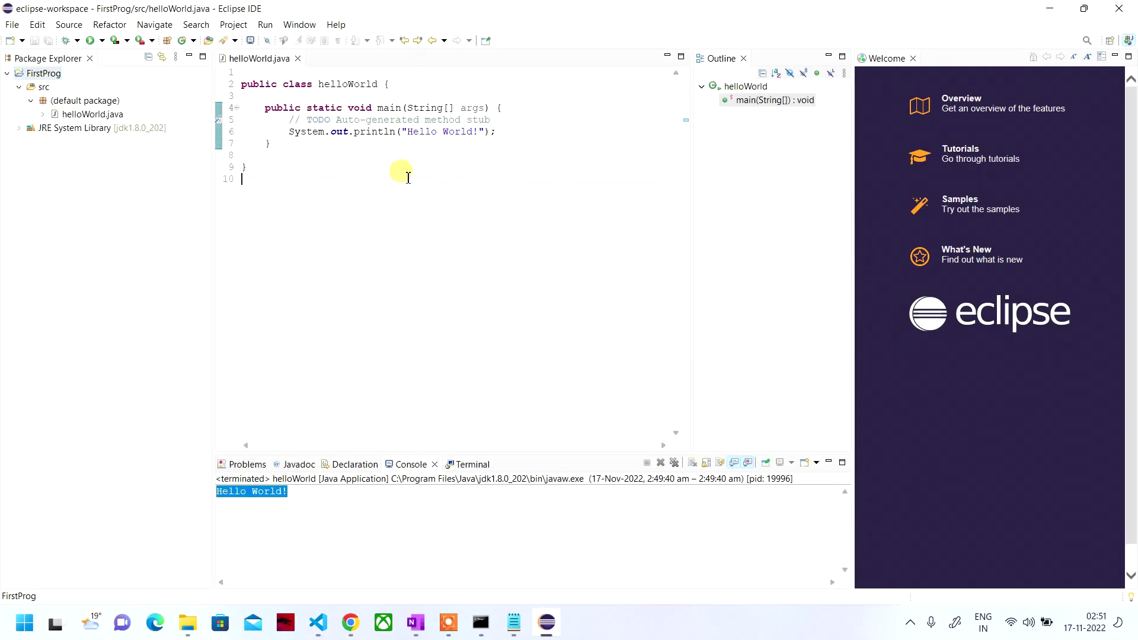
Copy the whole helloWorld class from Eclipse and paste it into the VS Code file
key(ctrl+a)
click(408, 176)
triple_click(400, 170)
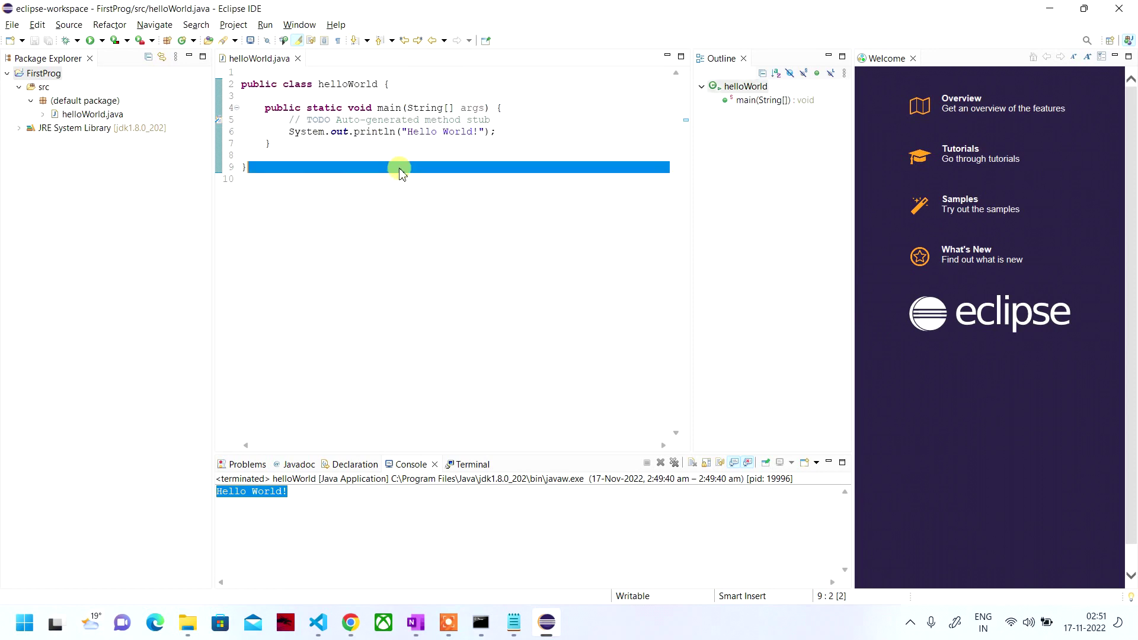
click(340, 144)
key(ctrl+a)
key(ctrl+c)
key(alt+Tab)
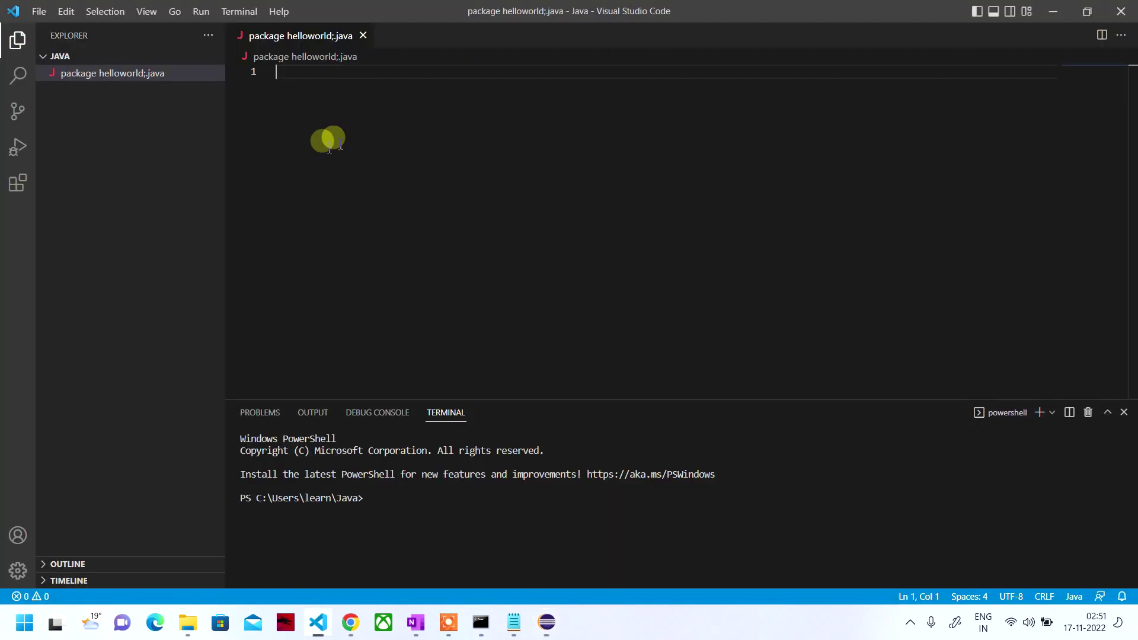
key(ctrl+v)
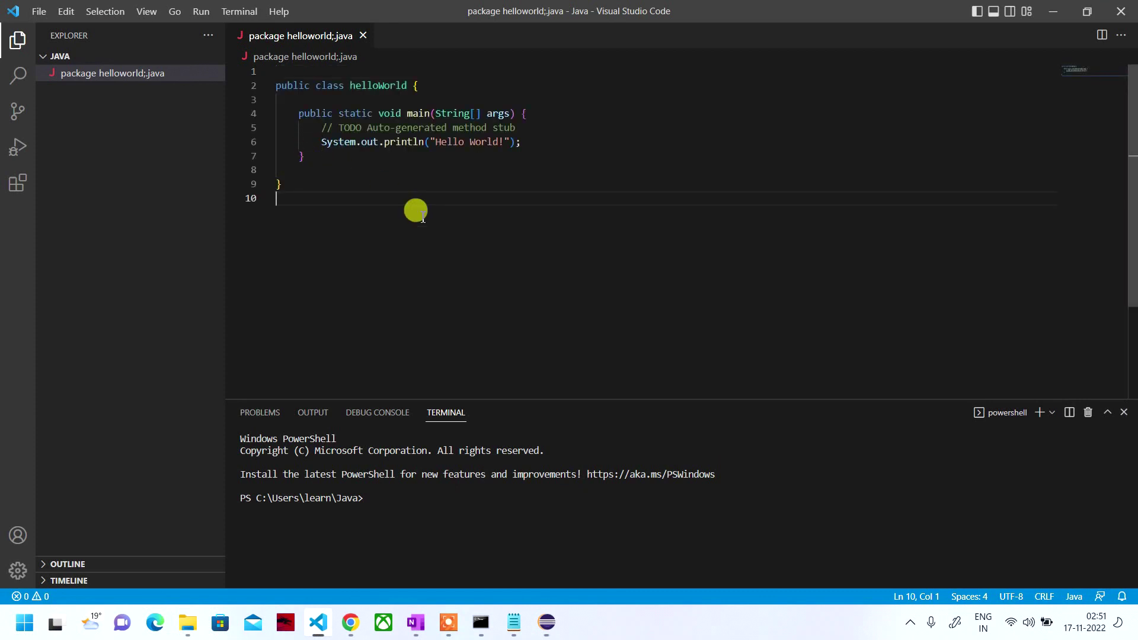
Start debugging the Java file from the Run menu, then look for a Java debugger extension
click(201, 12)
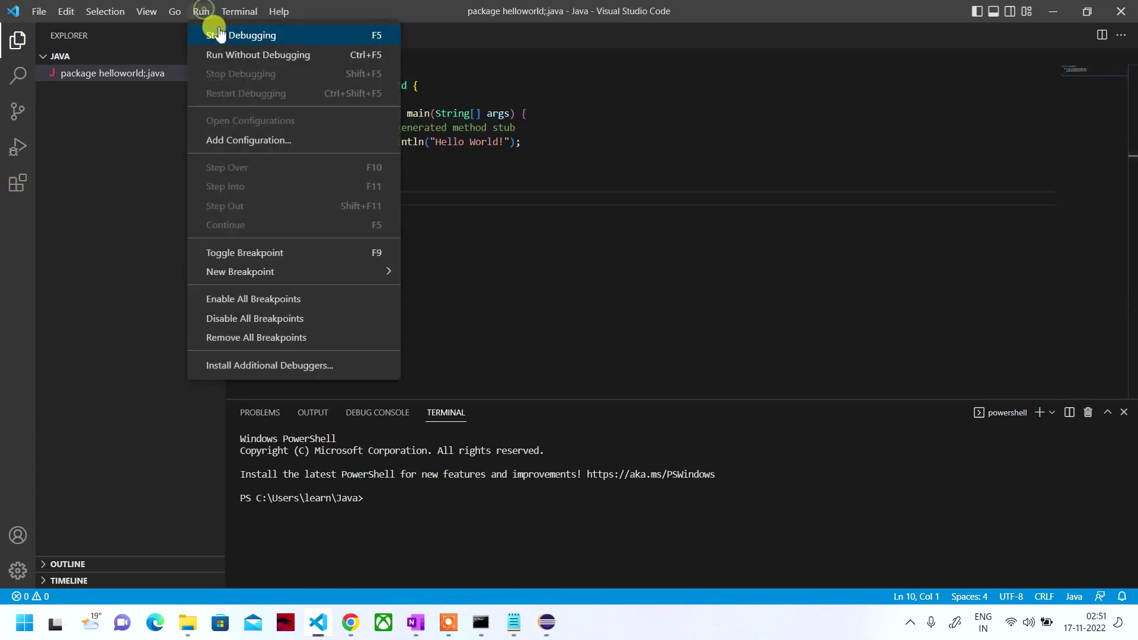
click(217, 35)
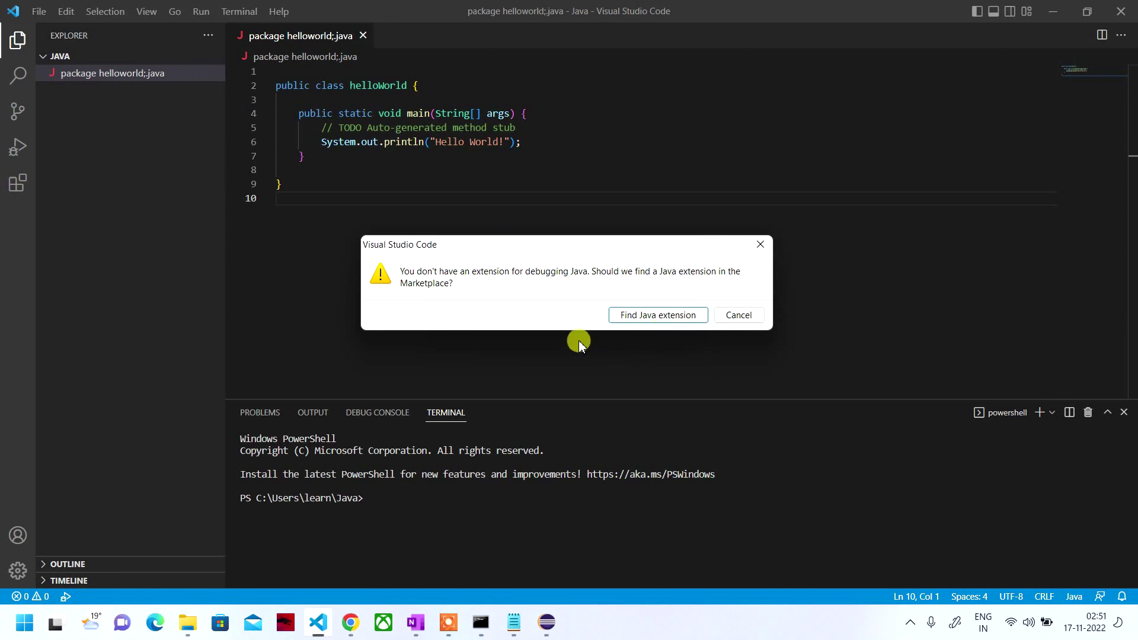
click(658, 314)
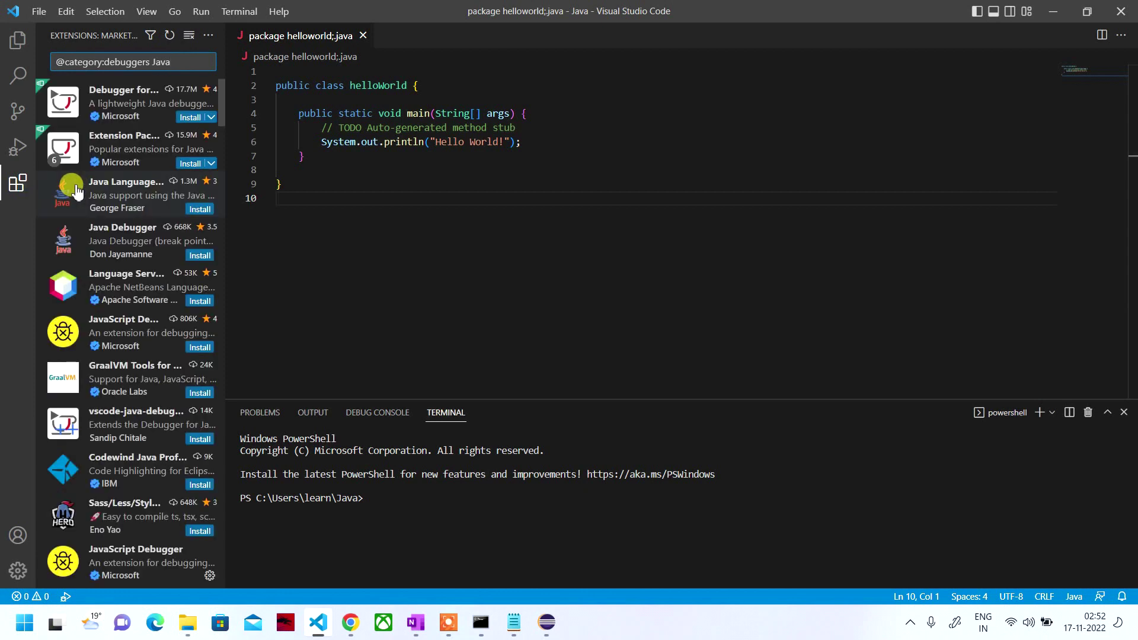
Install the Extension Pack for Java and clear the extension search box
click(189, 163)
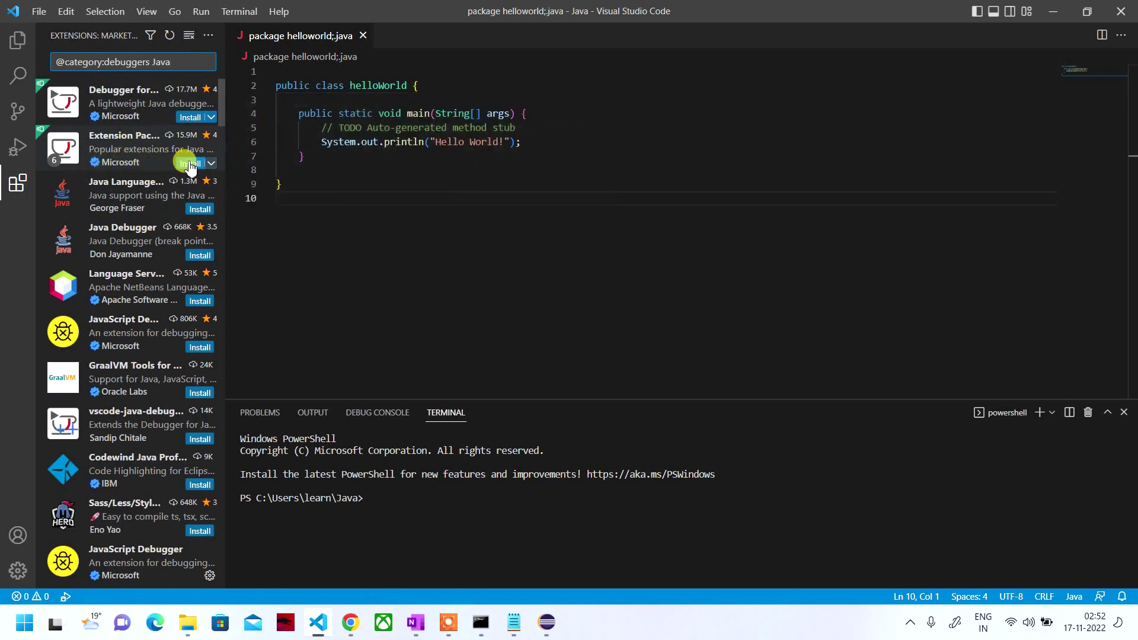
click(19, 184)
click(20, 190)
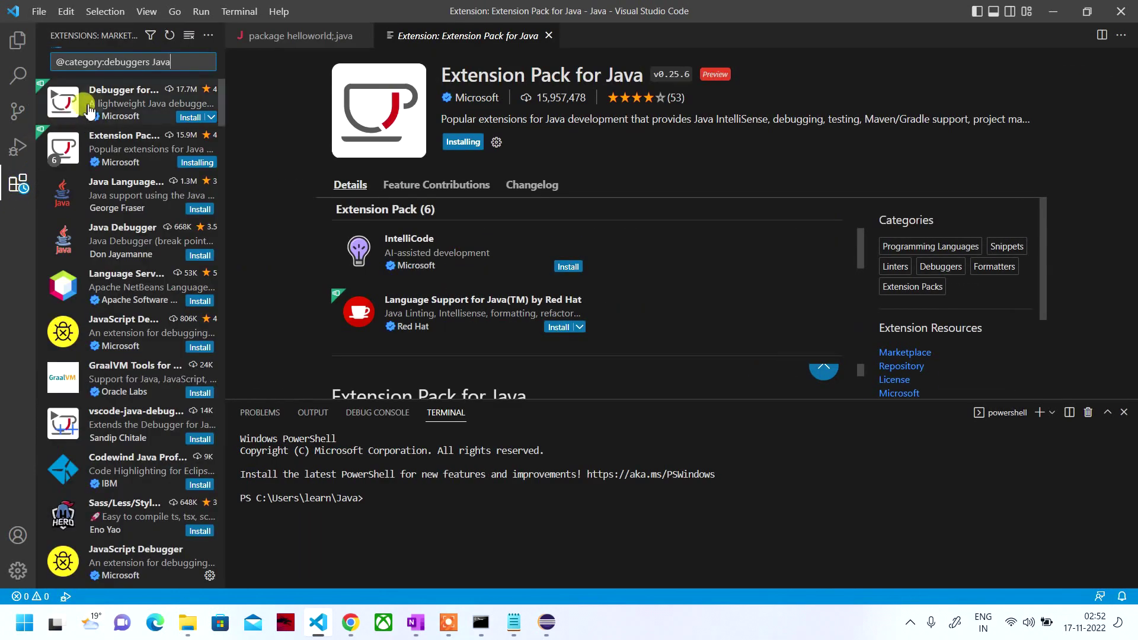
click(171, 62)
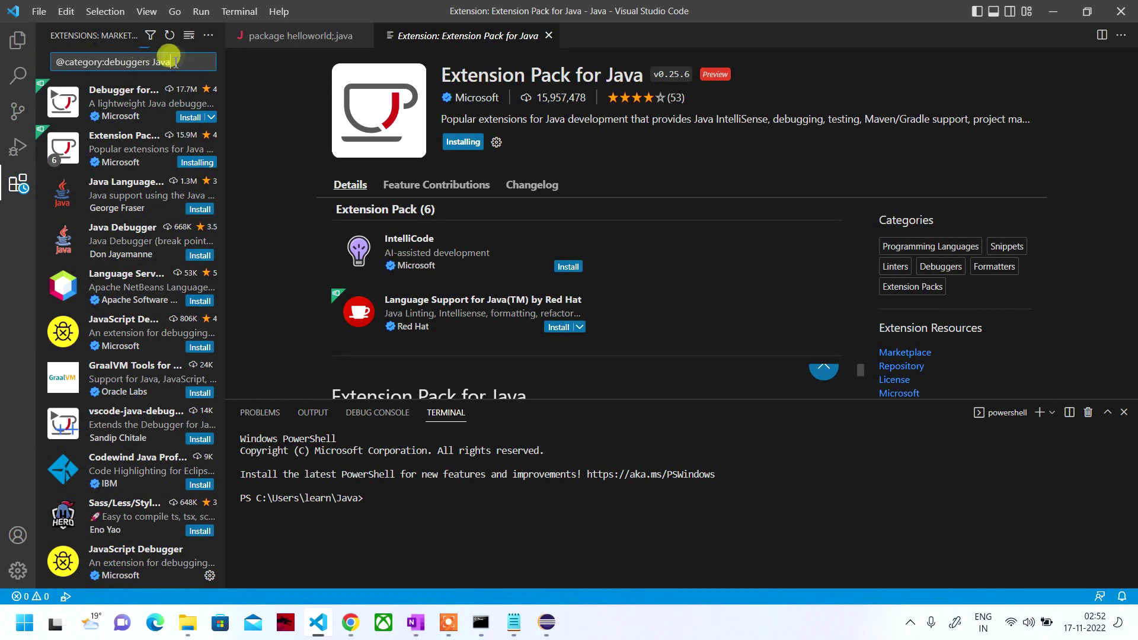
key(ctrl+a)
key(BackSpace)
text(ja)
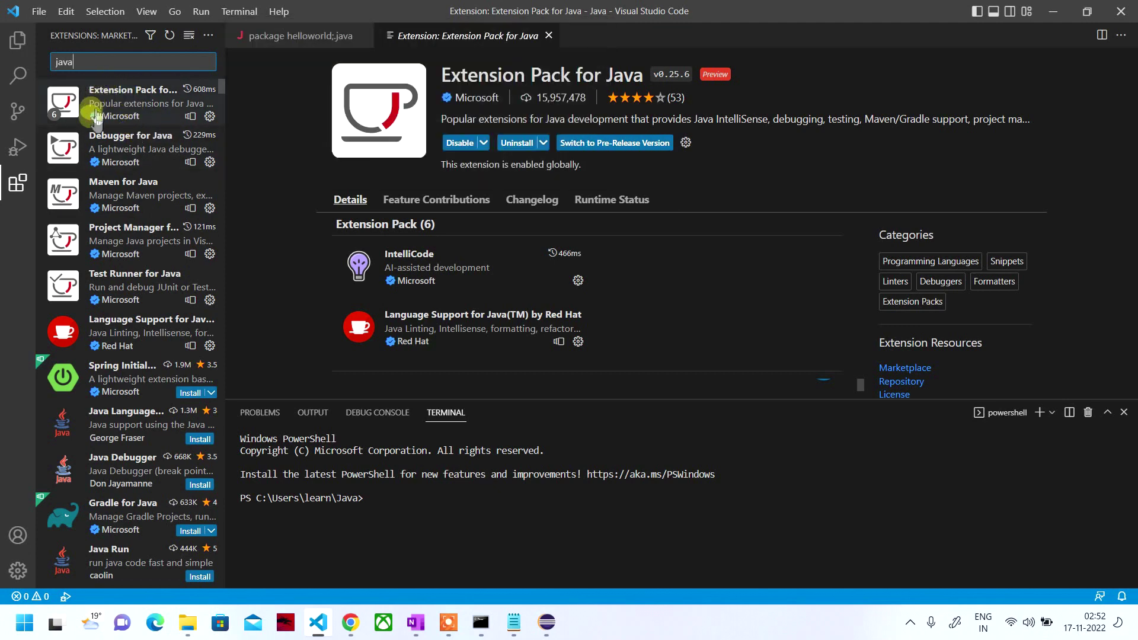
Review the installed Extension Pack for Java and Maven for Java, then reopen helloWorld
click(142, 102)
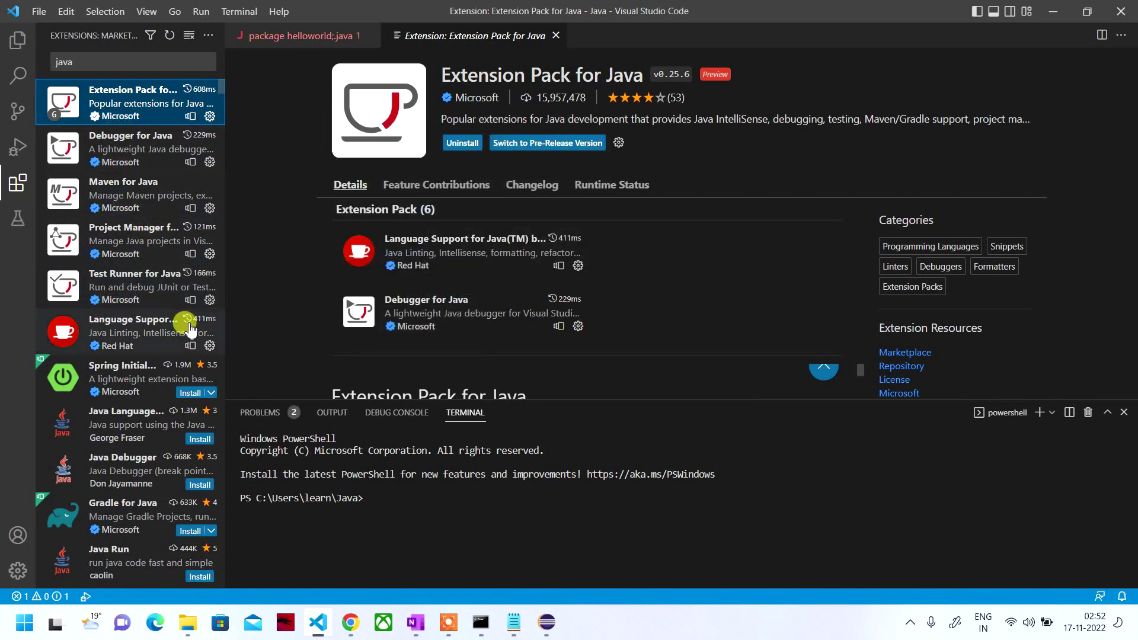
click(133, 194)
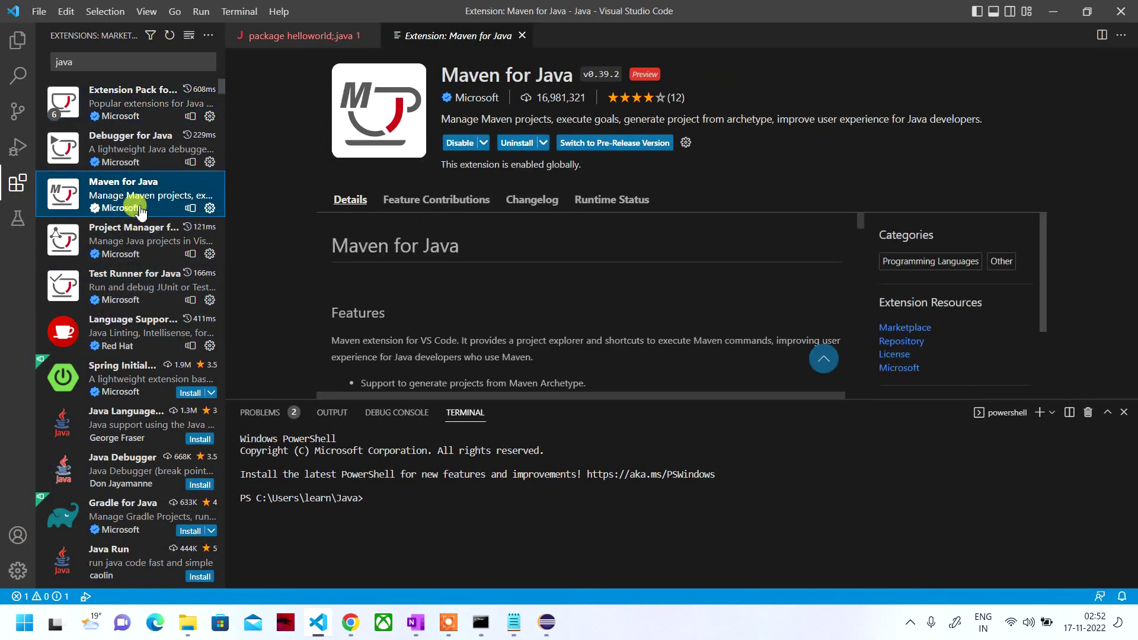
click(18, 39)
click(299, 38)
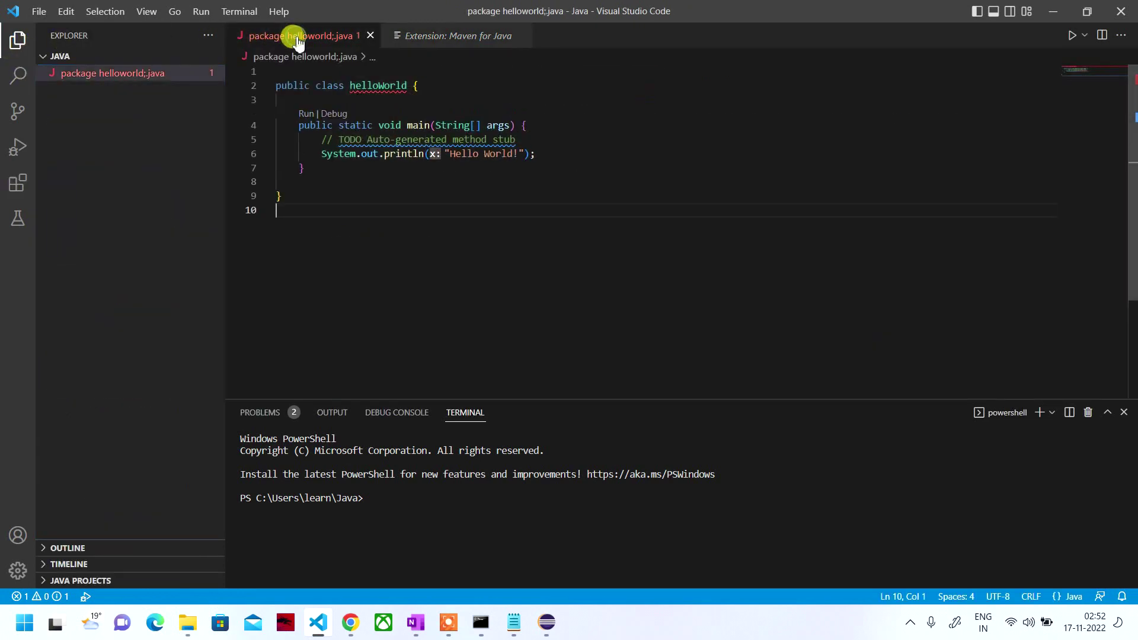
Run helloWorld past the 'Build failed' warning and review the unresolved compilation error
click(305, 114)
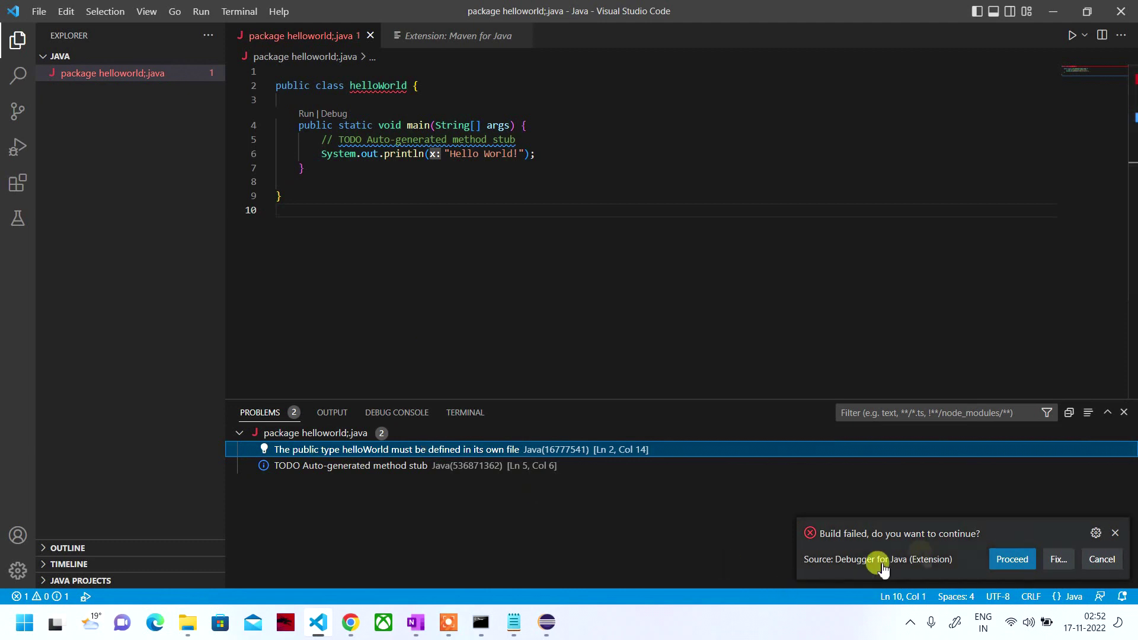
click(1014, 559)
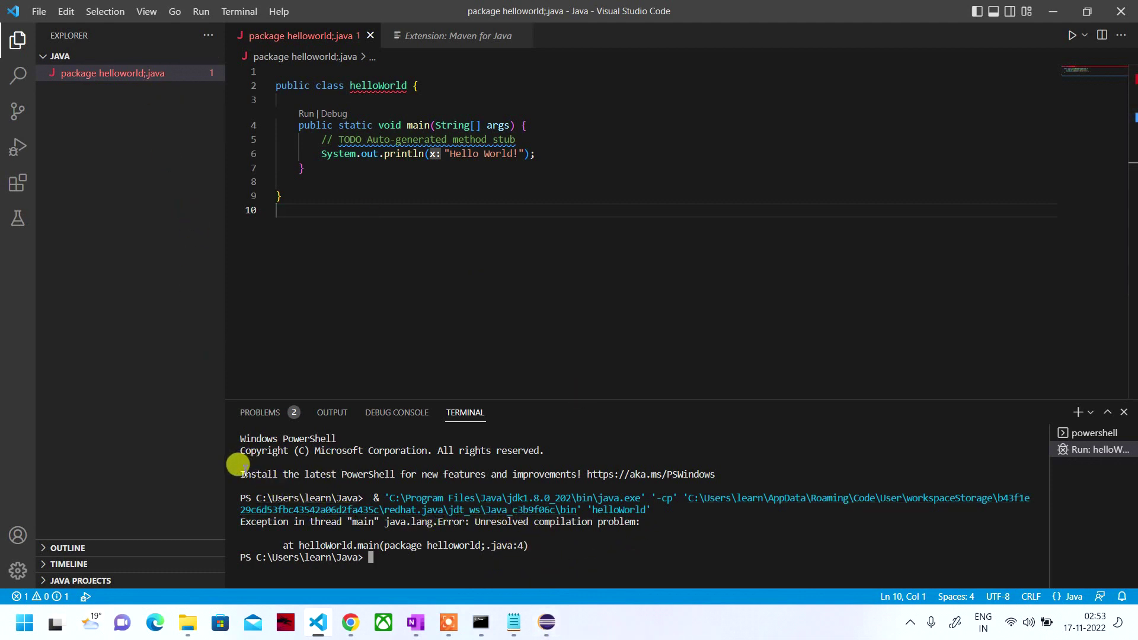
drag(238, 470, 672, 560)
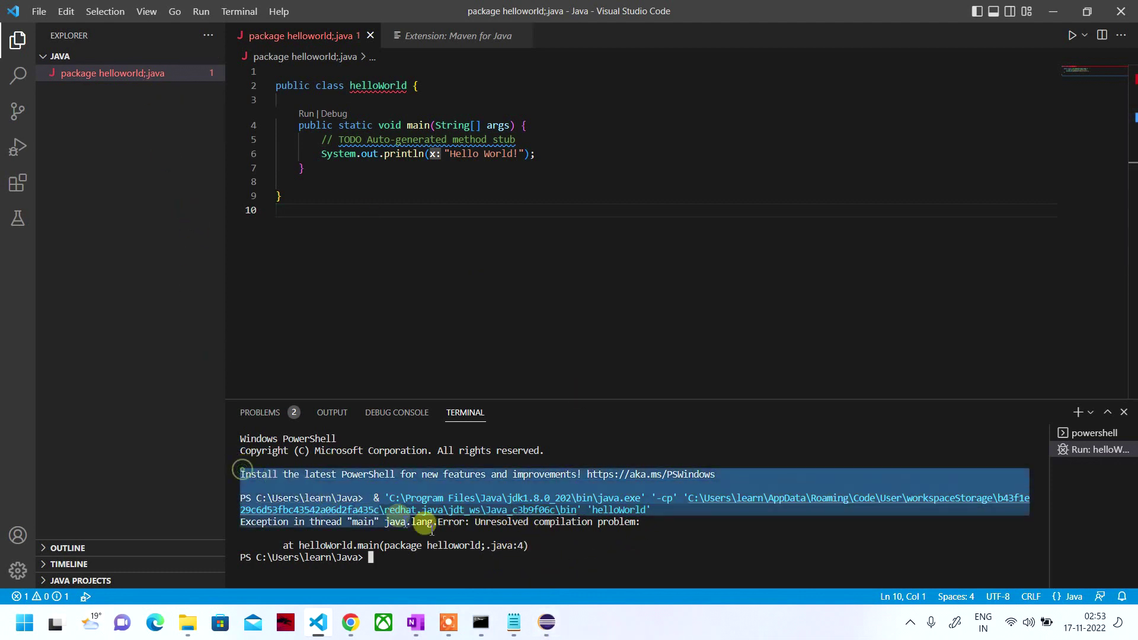
click(651, 521)
click(352, 265)
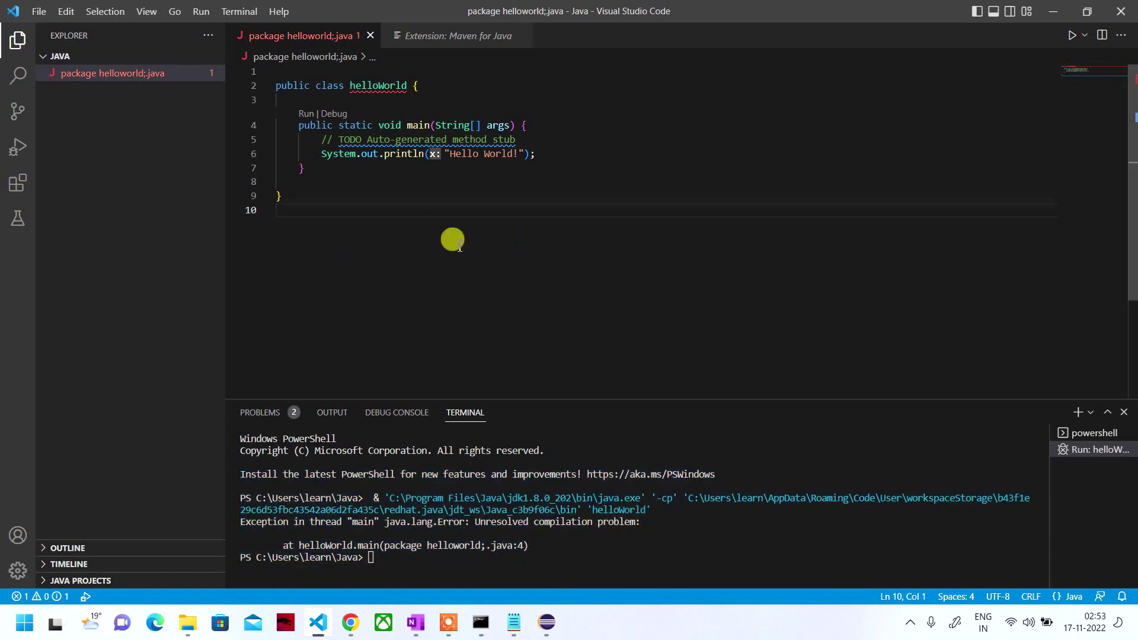
Create a no-build-tools Java project named helloWorld in the Java folder via the Command Palette
key(ctrl+shift+p)
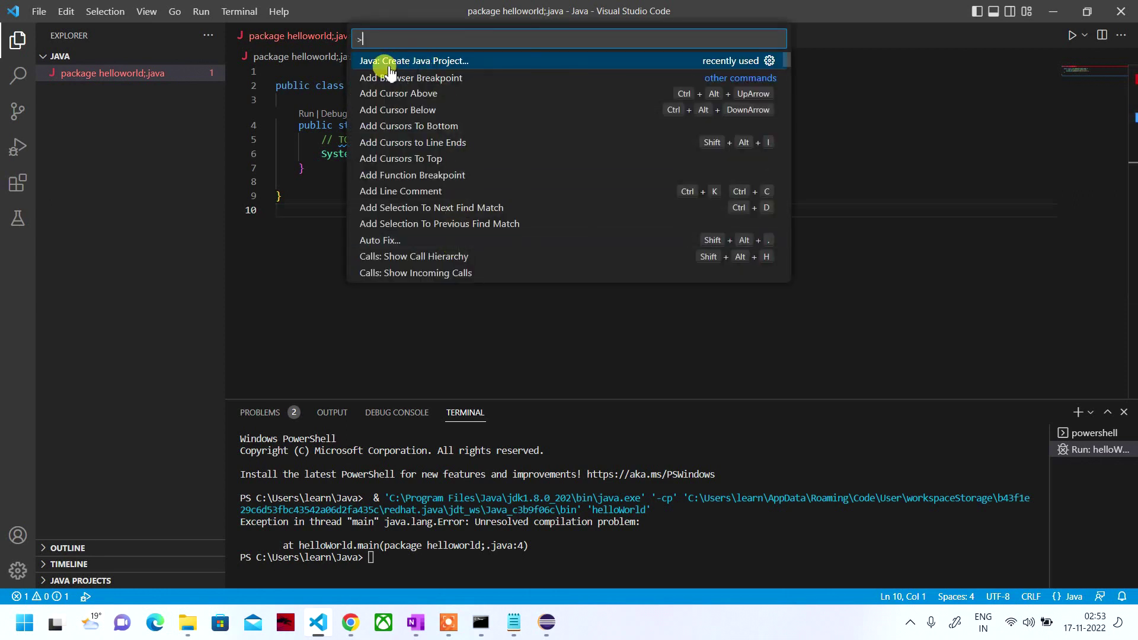
click(435, 61)
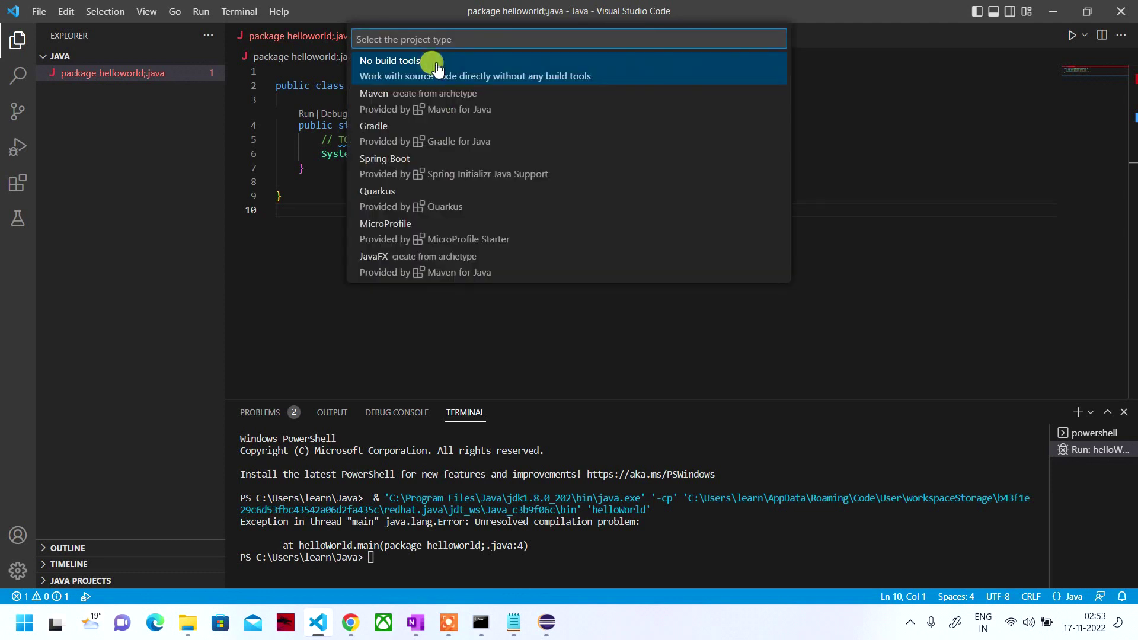
click(391, 55)
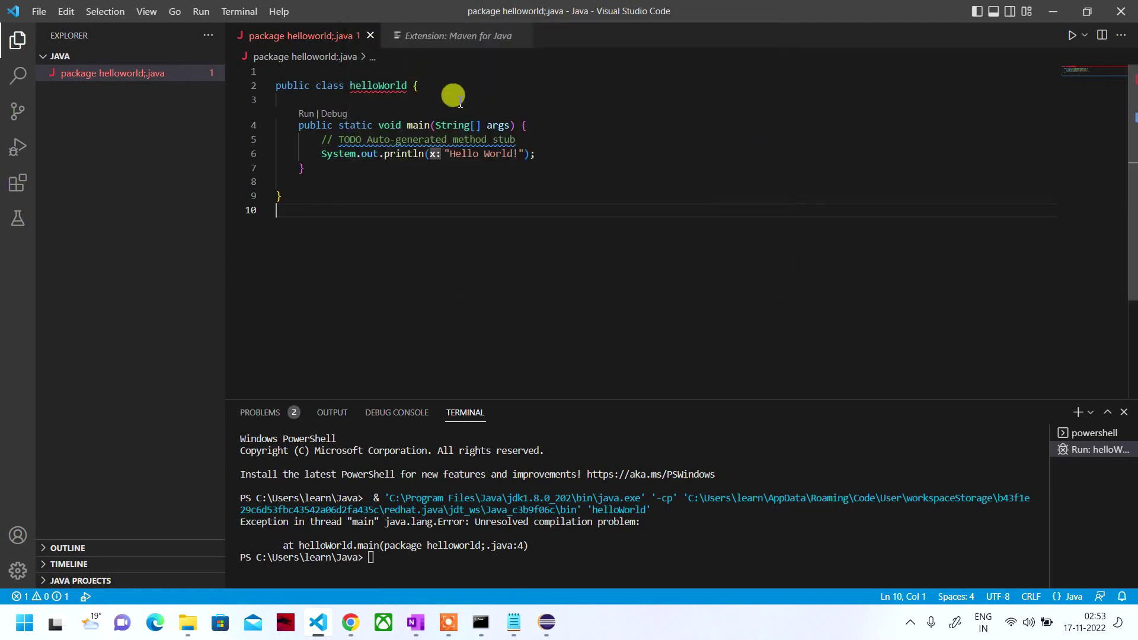
key(ctrl+shift+p)
text(java)
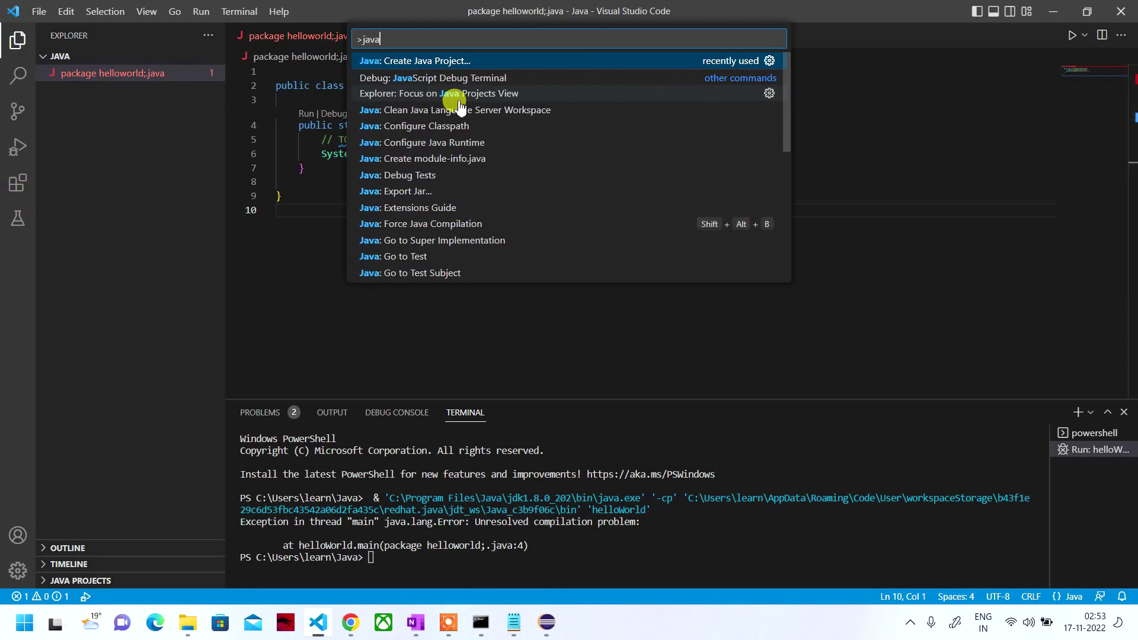
click(428, 66)
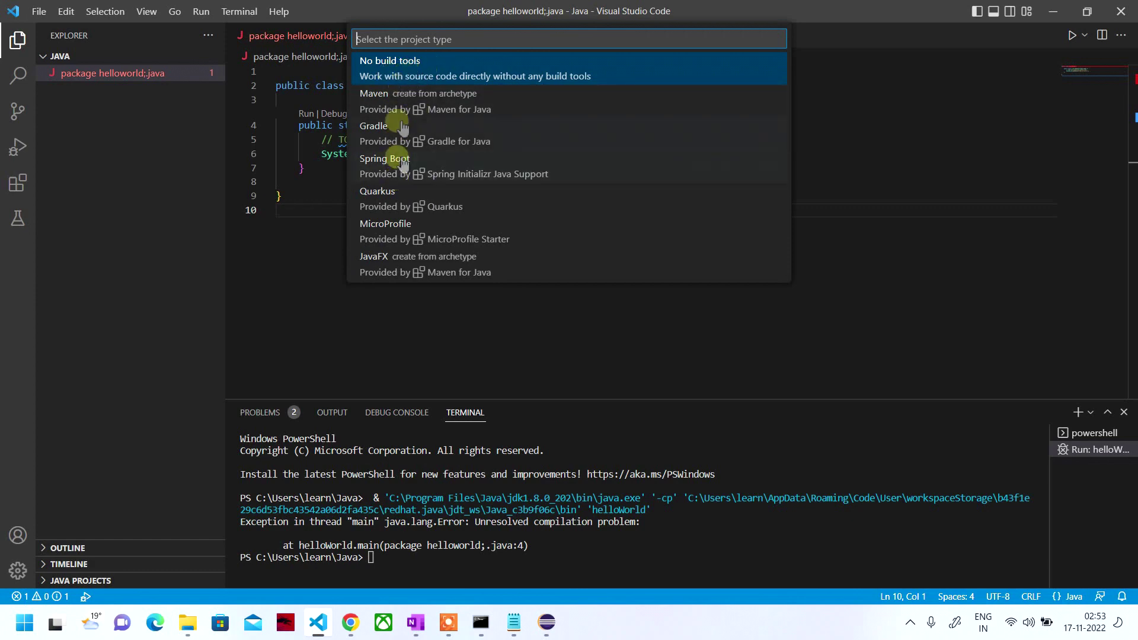
click(398, 63)
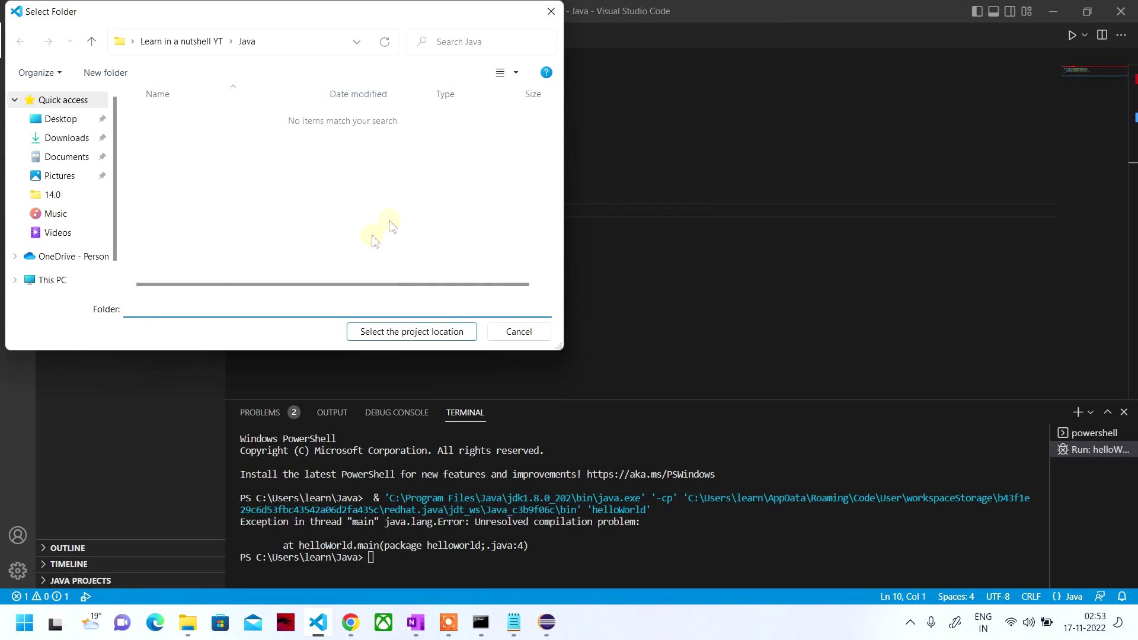
click(387, 335)
text(helloWorld)
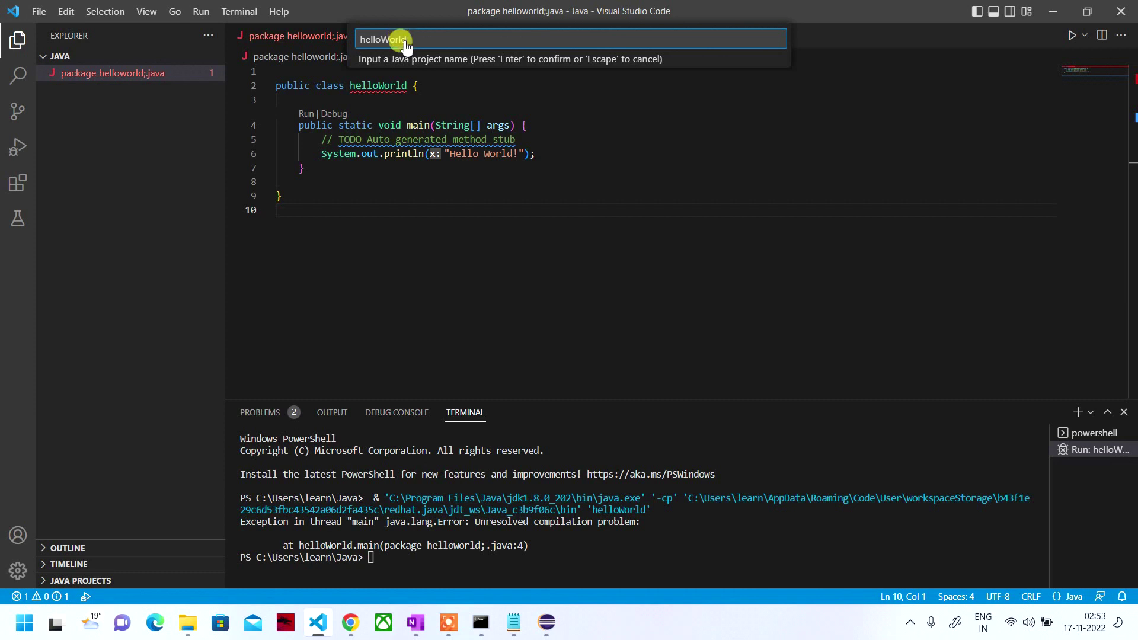
key(Return)
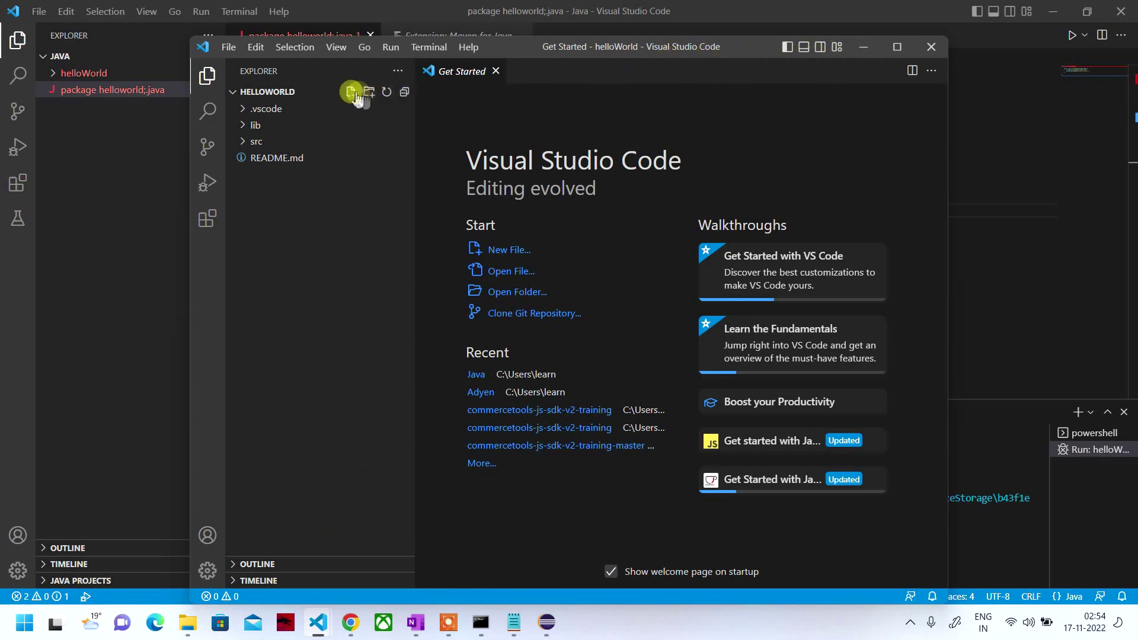
Maximize the new helloWorld project window and open src/App.java
double_click(751, 45)
double_click(846, 16)
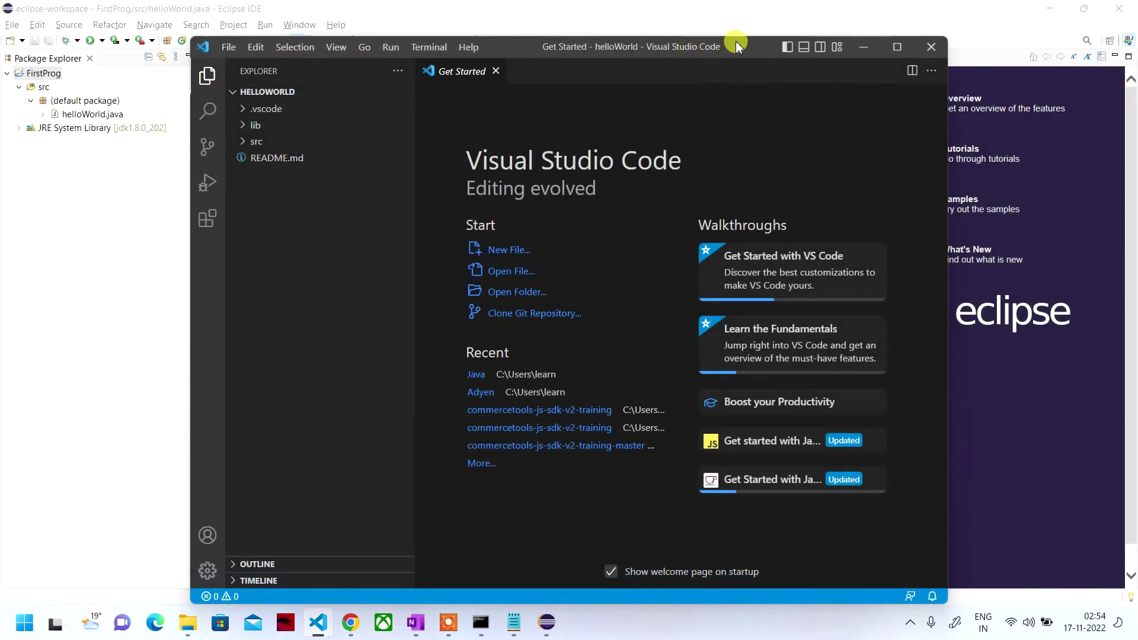
double_click(734, 46)
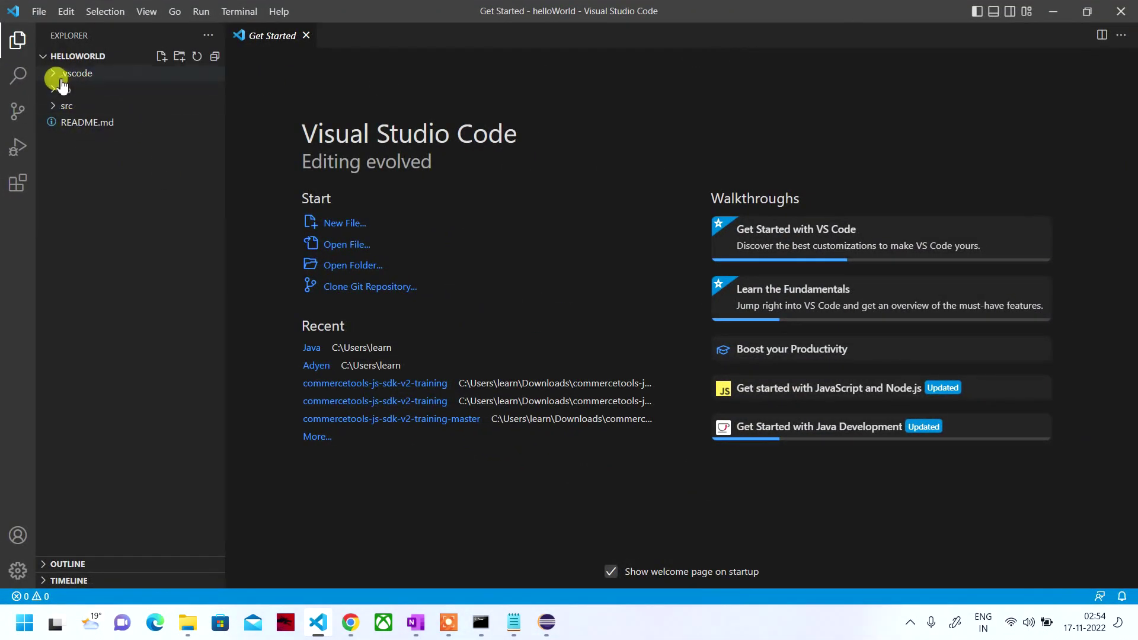
click(67, 106)
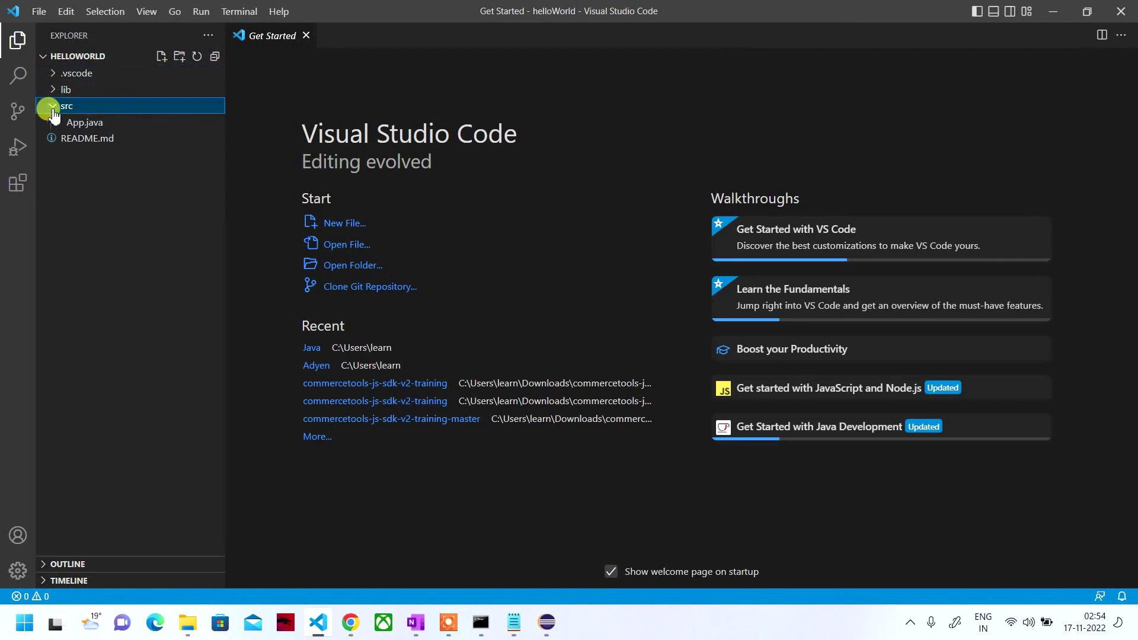
click(83, 124)
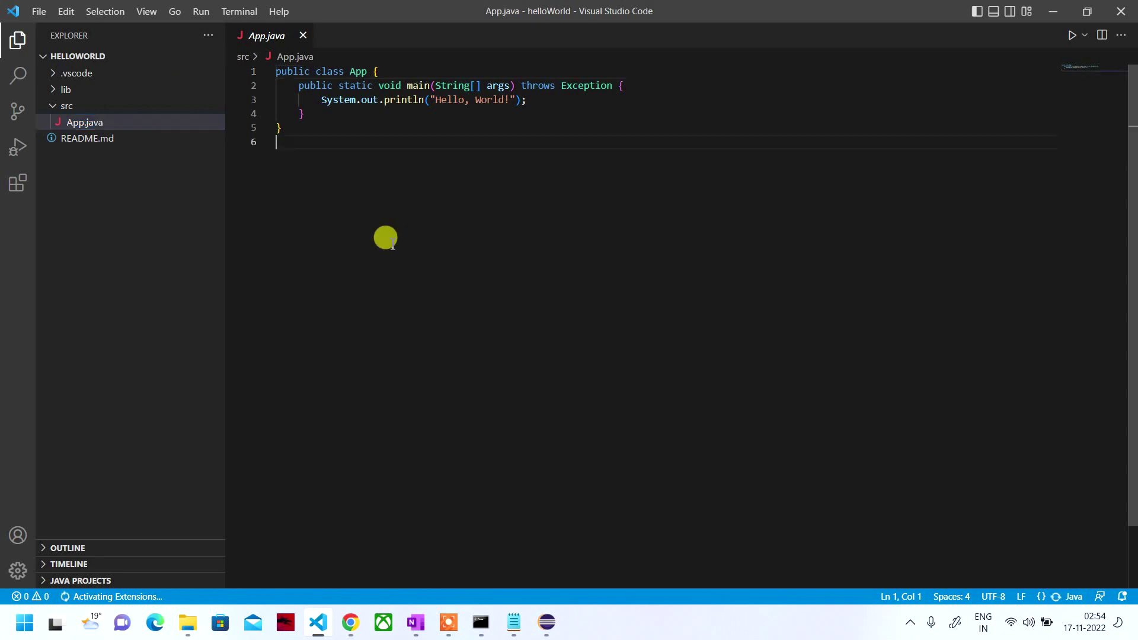
Expand the lib and bin folders in the Explorer to find the compiled output
drag(383, 236, 254, 72)
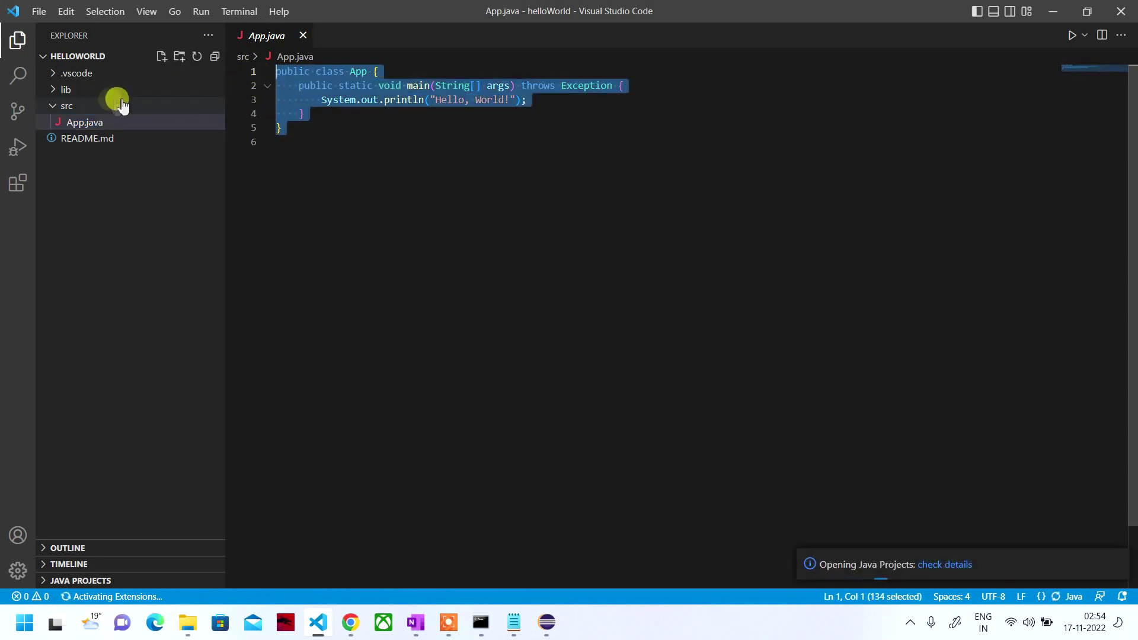
click(61, 88)
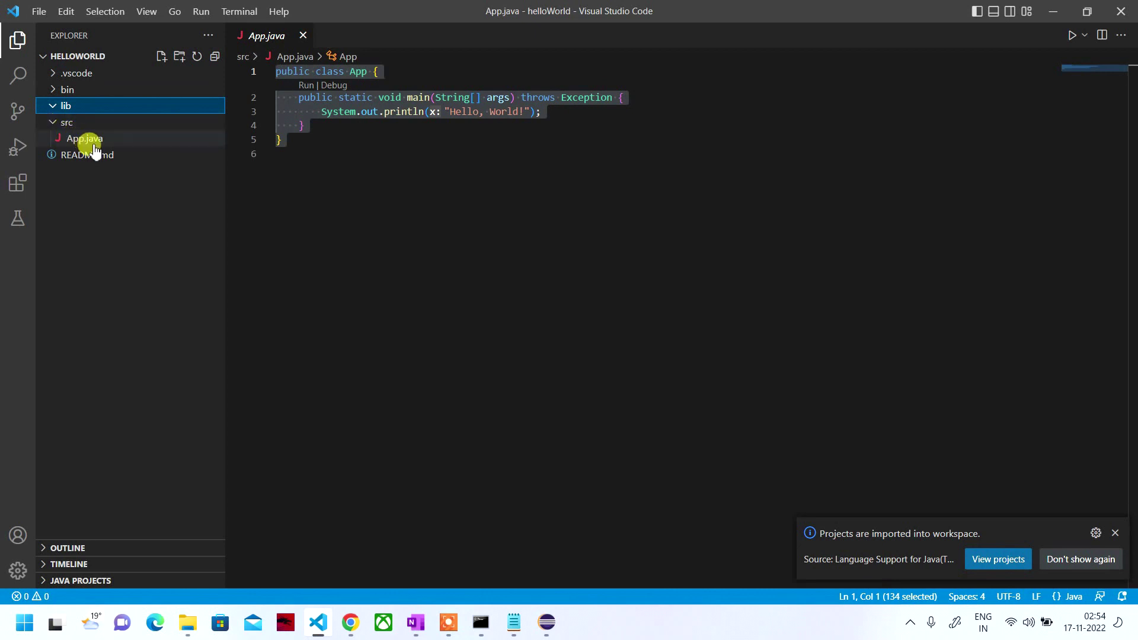
click(64, 89)
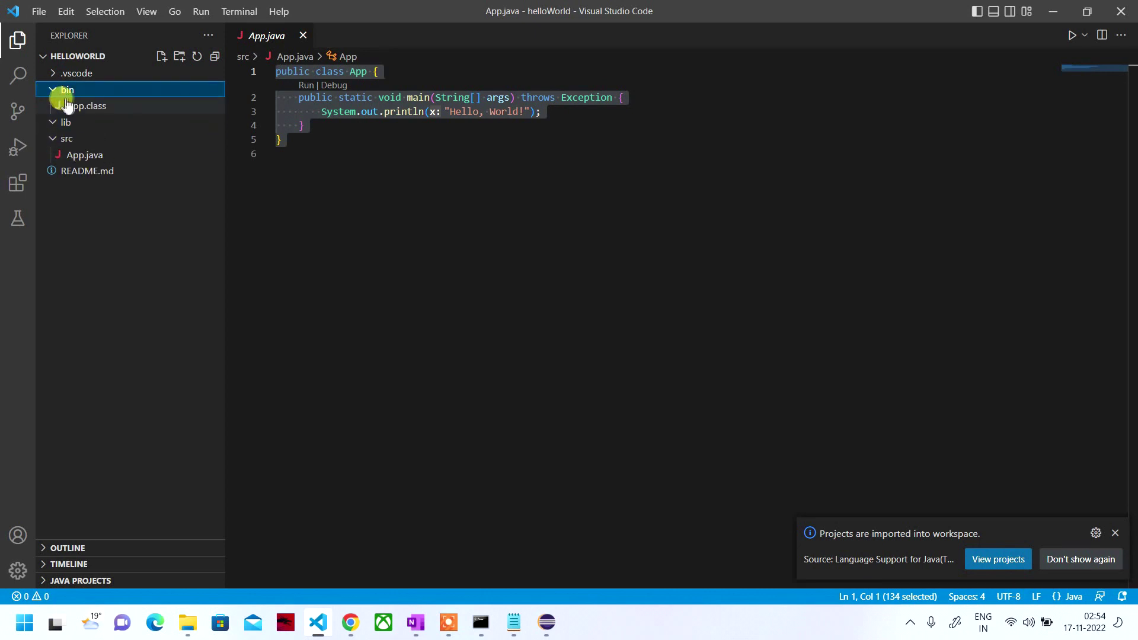
click(85, 155)
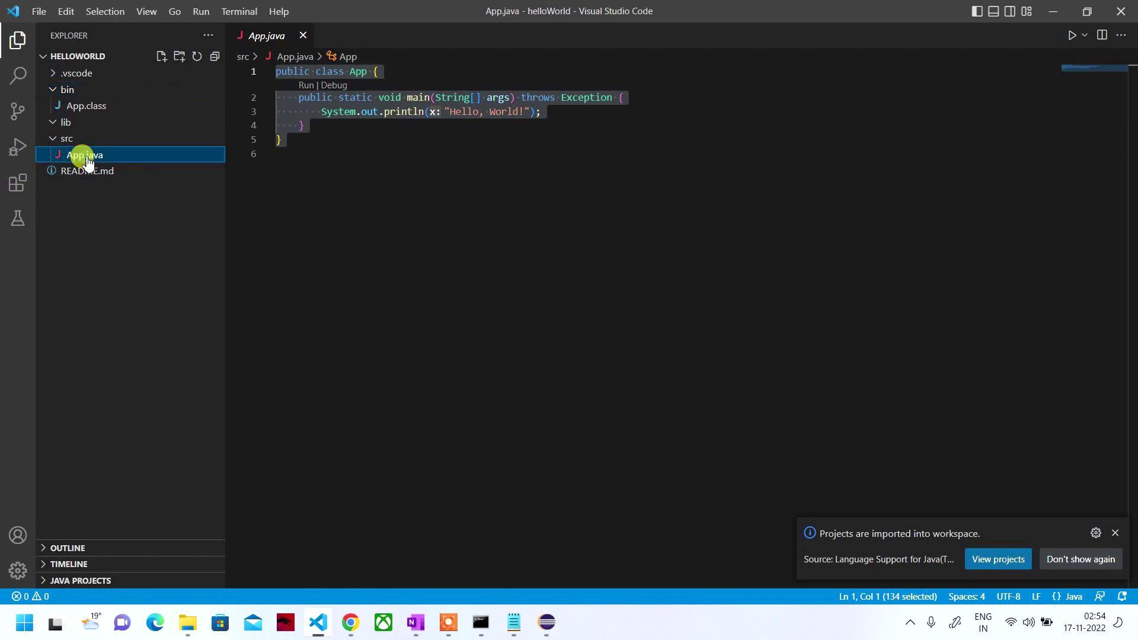
View bin/App.class in the Text Editor despite the binary warning, then return to App.java
click(80, 106)
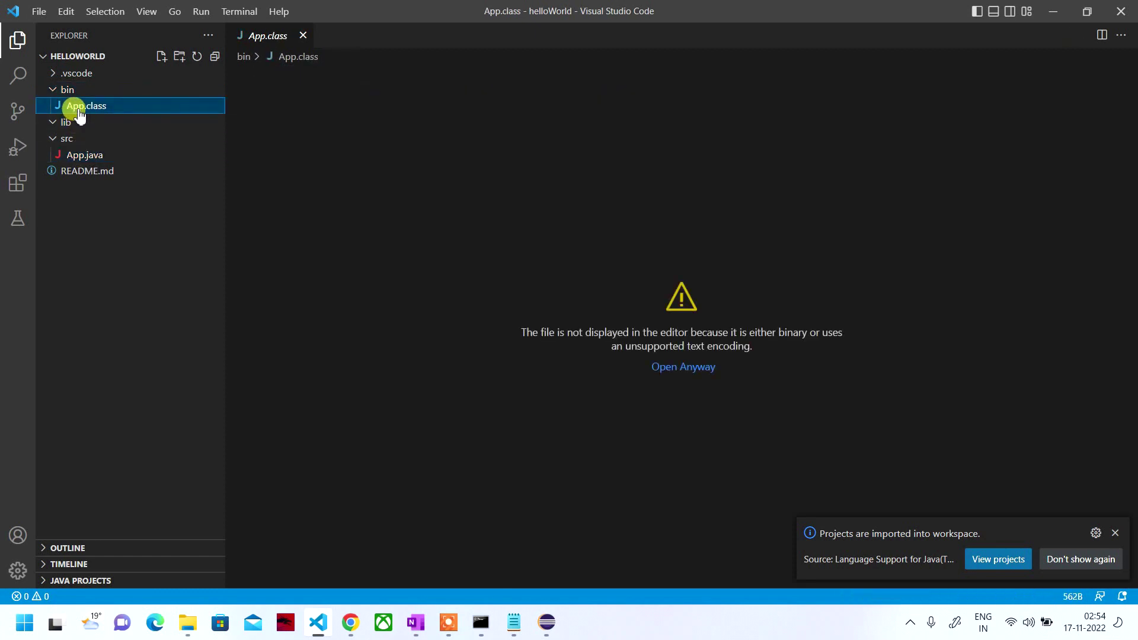
click(661, 369)
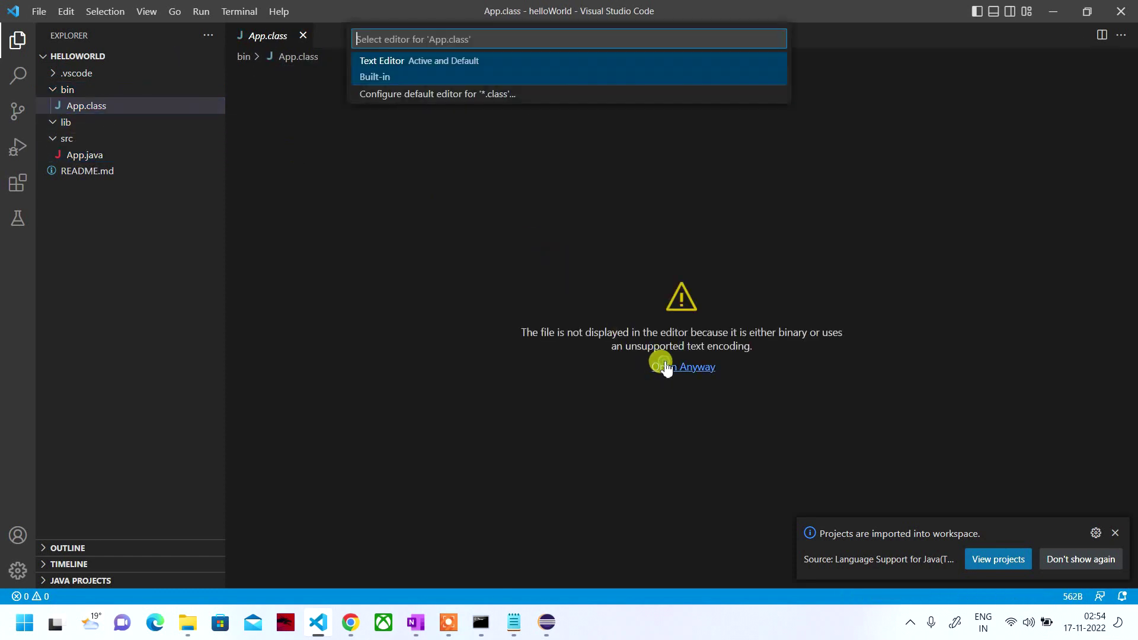
click(405, 61)
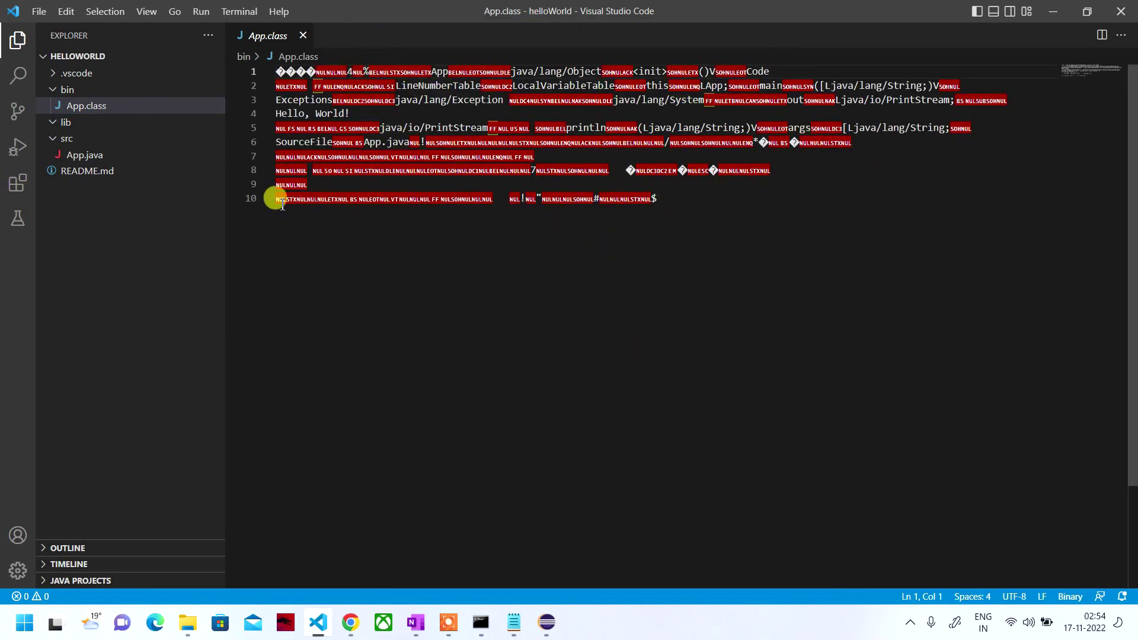
click(85, 156)
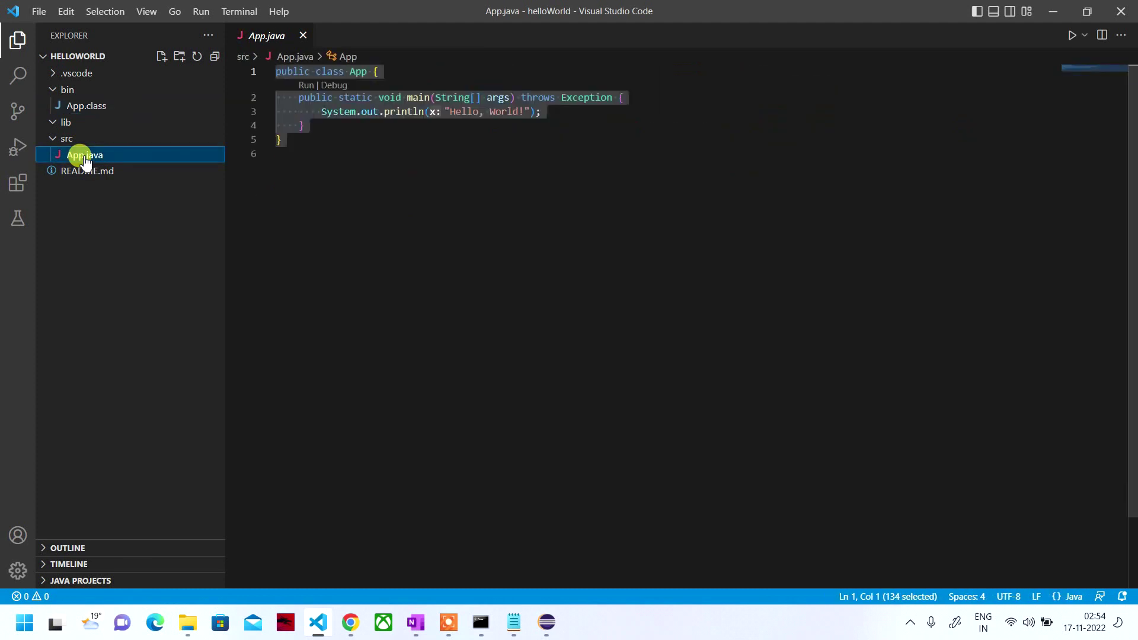
Run App.java with the Run lens and highlight the Hello, World! output in the terminal
click(307, 85)
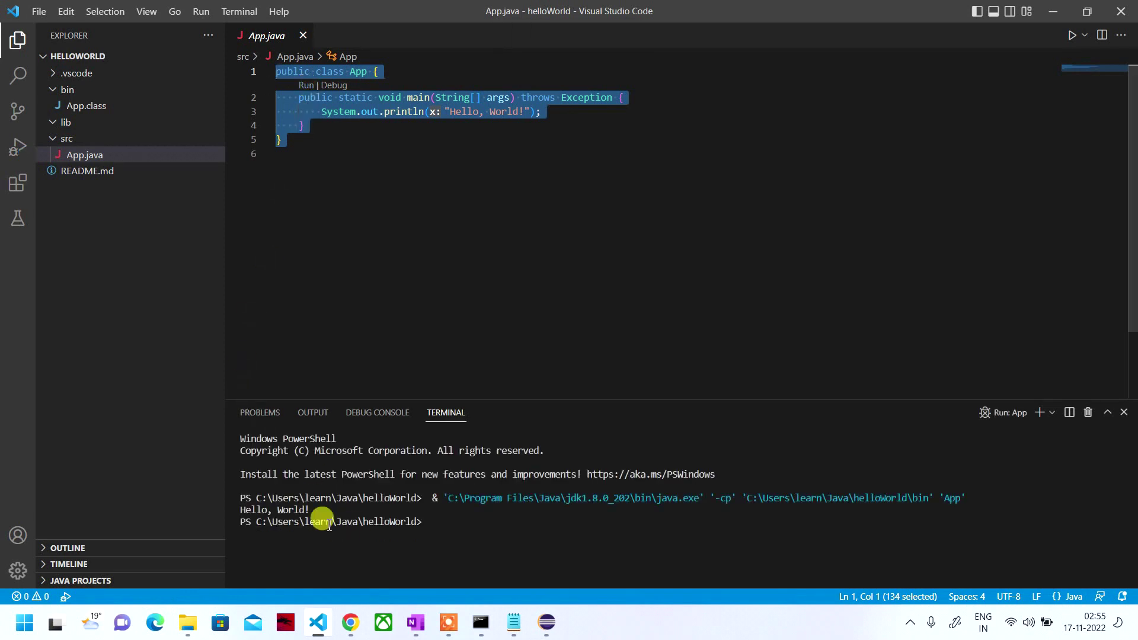
drag(312, 509, 252, 509)
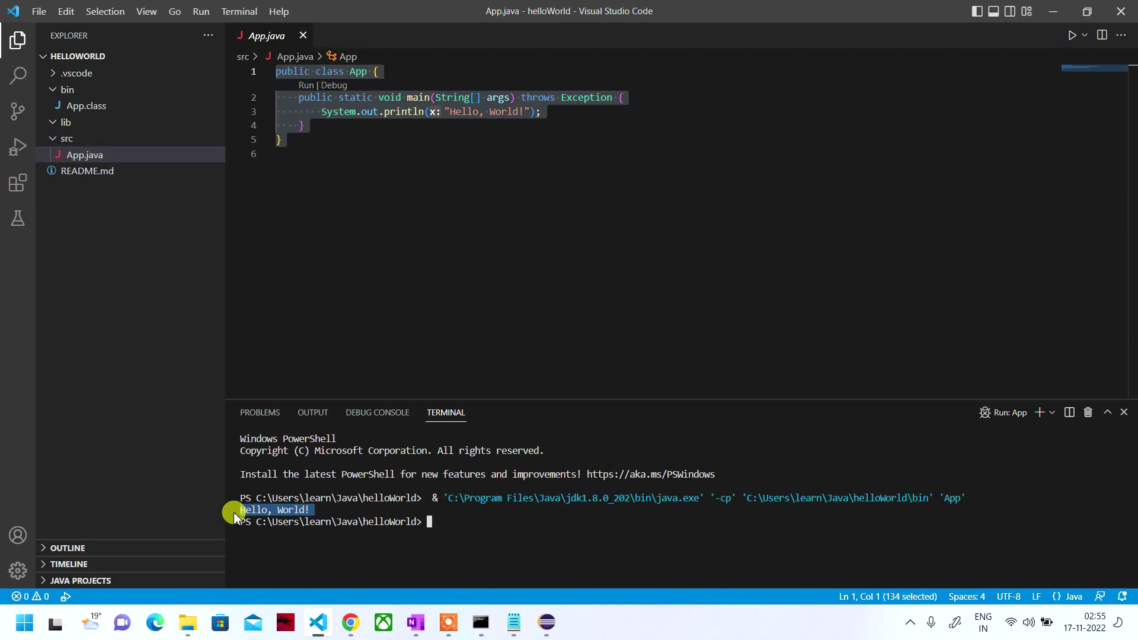